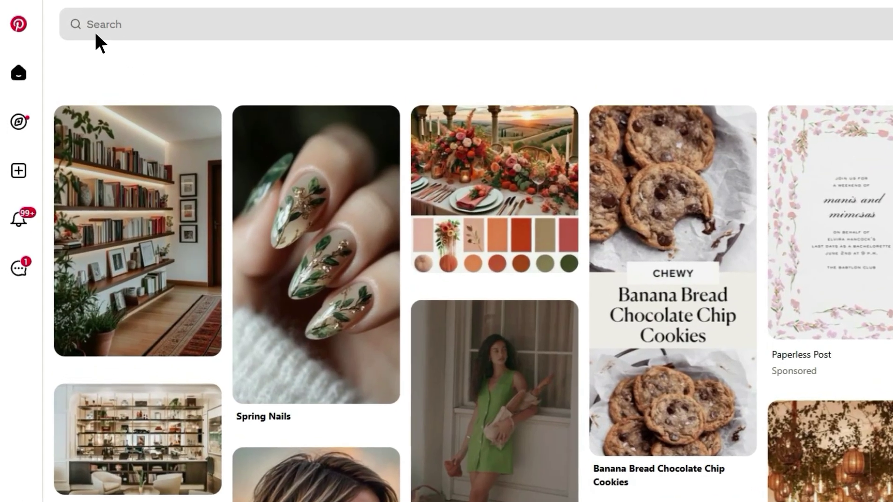
# Search Pinterest for 'Earthy dorm room' and scroll through the resulting pins
pyautogui.click(95, 33)
pyautogui.write('Earthy dorm room')
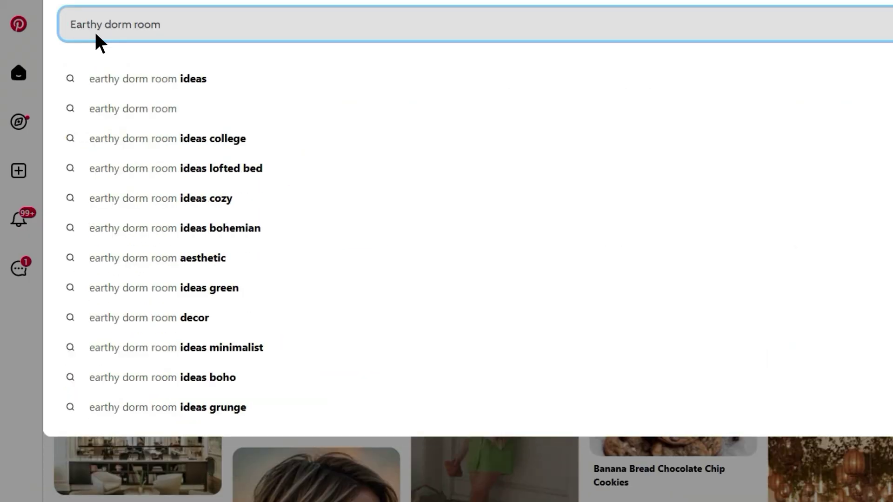
pyautogui.press('Return')
pyautogui.scroll(-3, 463, 285)
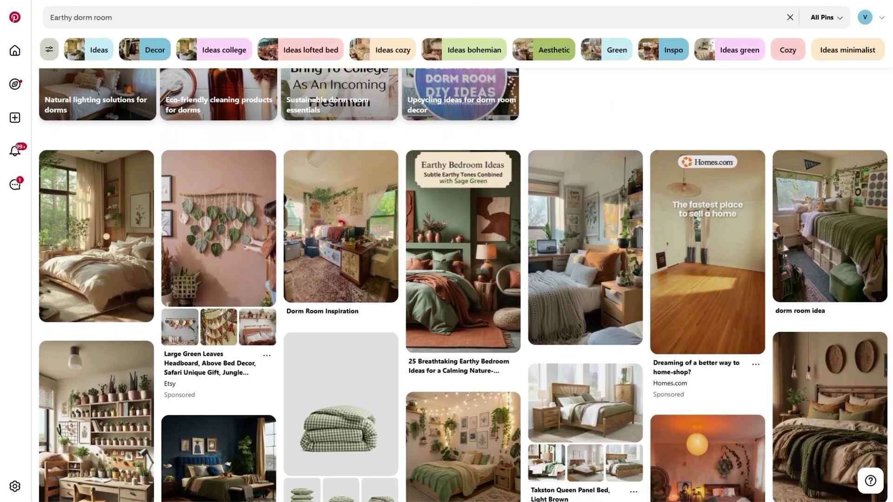
pyautogui.scroll(-2, 463, 284)
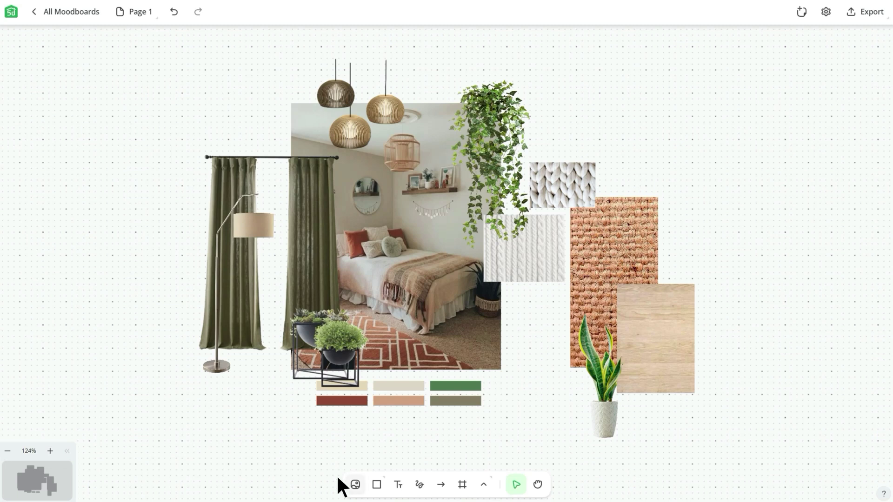
# Insert the Article Chair image onto the mood board and remove its background
pyautogui.click(355, 486)
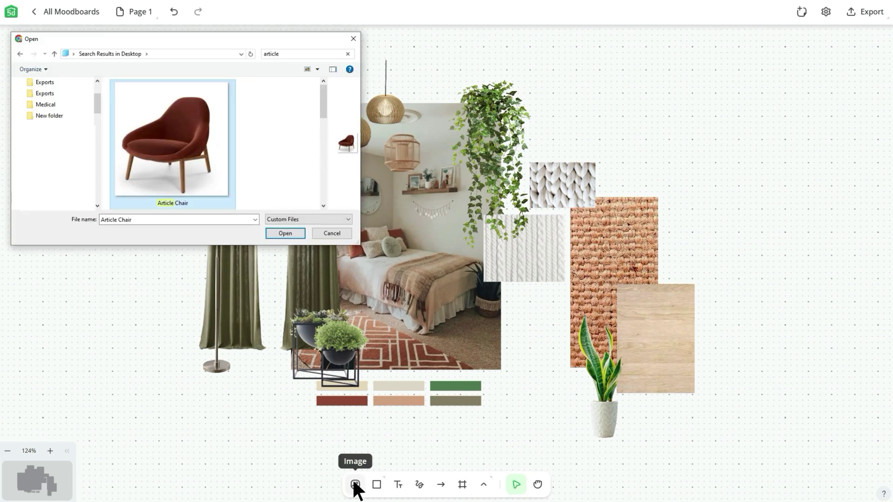
pyautogui.click(284, 233)
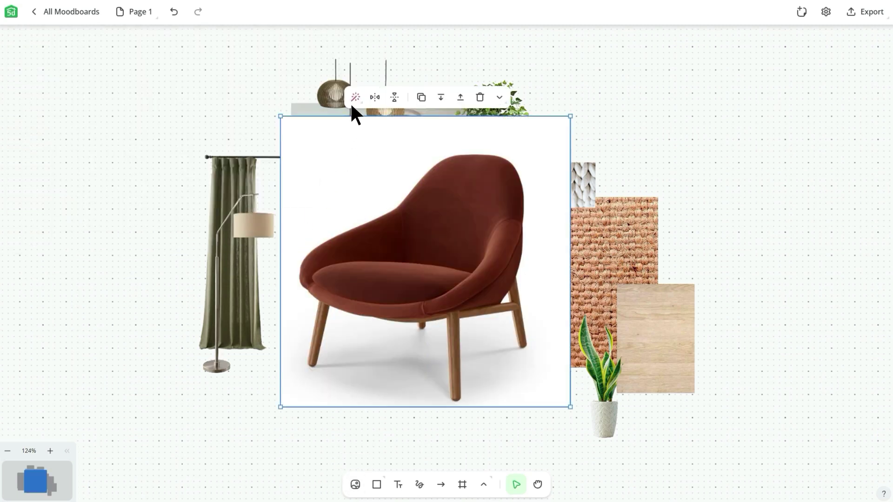
pyautogui.click(355, 98)
pyautogui.click(394, 134)
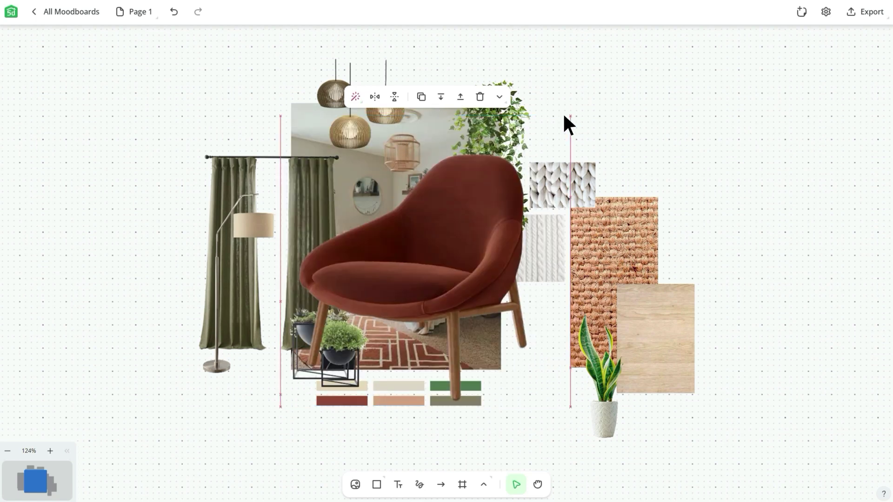
# Shrink the chair beside the knit textures and move the snake plant up onto the jute
pyautogui.moveTo(569, 117); pyautogui.dragTo(393, 293)
pyautogui.moveTo(352, 324); pyautogui.dragTo(521, 308)
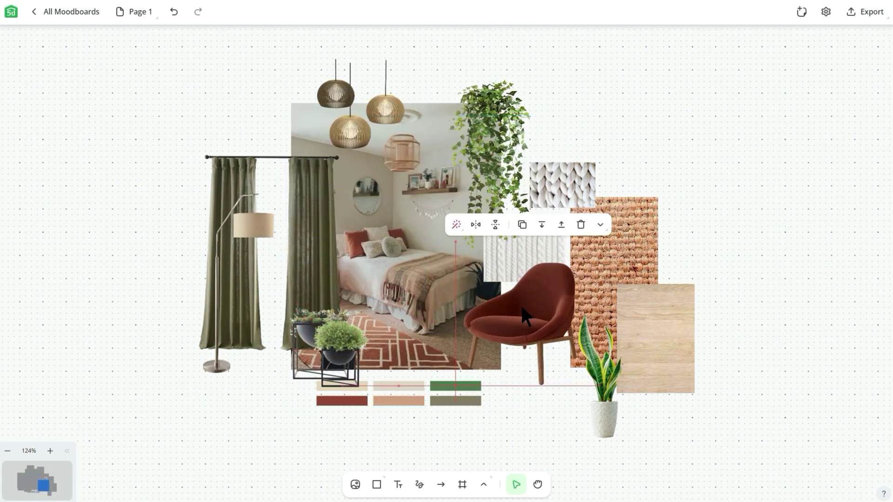
pyautogui.moveTo(598, 406); pyautogui.dragTo(582, 372)
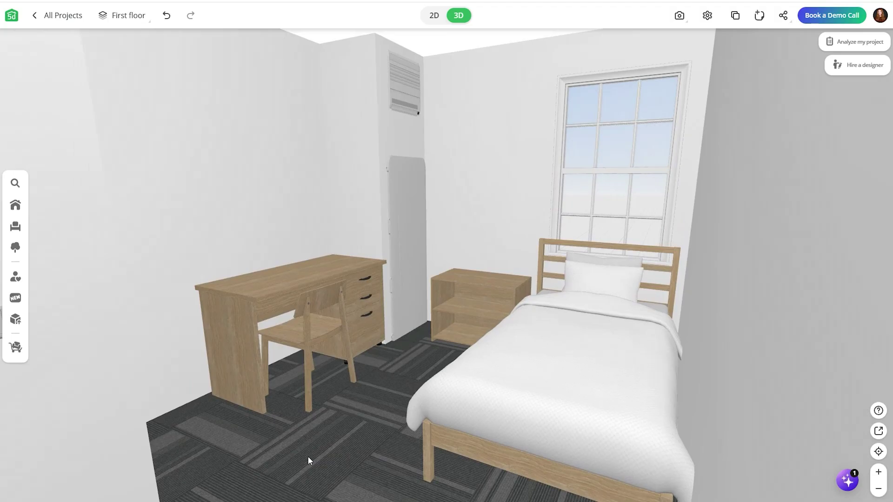
# Orbit the 3D view toward the closet and door
pyautogui.moveTo(308, 456); pyautogui.dragTo(202, 352)
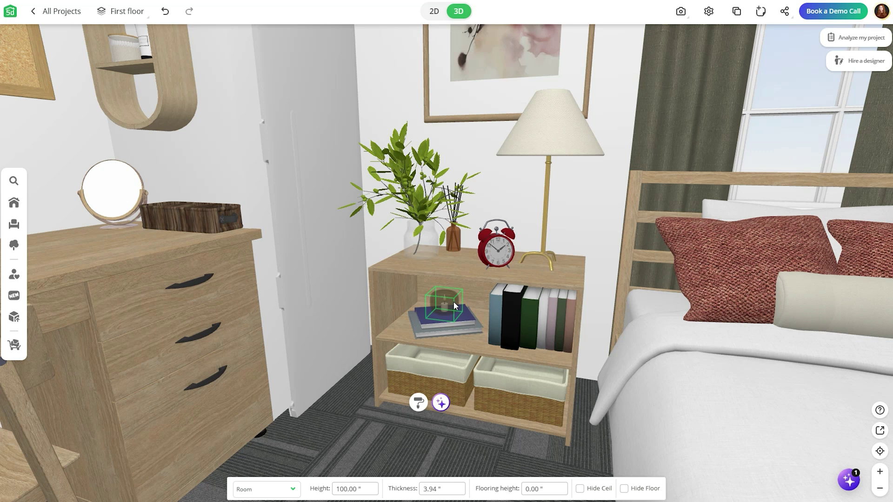
# Select the nightstand with its books, baskets, lamp, plant and clock, and shift them right
pyautogui.click(449, 319)
pyautogui.keyDown('shift'); pyautogui.click(530, 321); pyautogui.keyUp('shift')
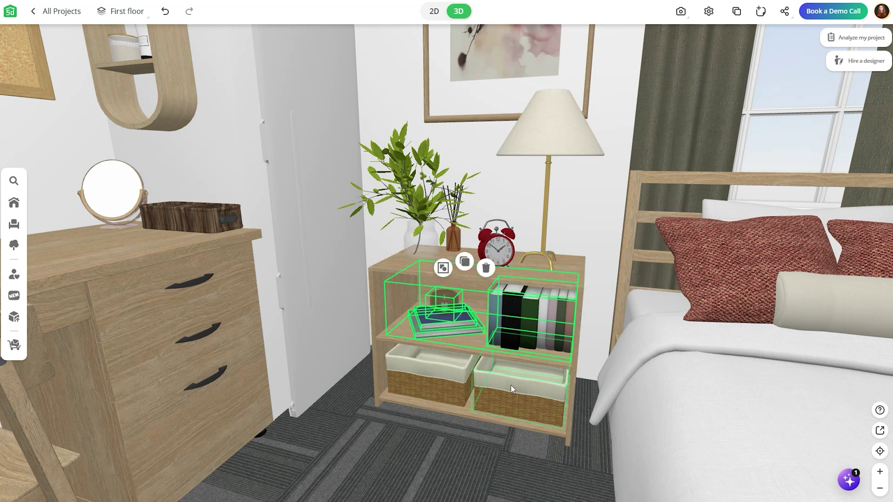
pyautogui.keyDown('shift'); pyautogui.click(511, 385); pyautogui.keyUp('shift')
pyautogui.keyDown('shift'); pyautogui.click(470, 409); pyautogui.keyUp('shift')
pyautogui.keyDown('shift'); pyautogui.click(546, 243); pyautogui.keyUp('shift')
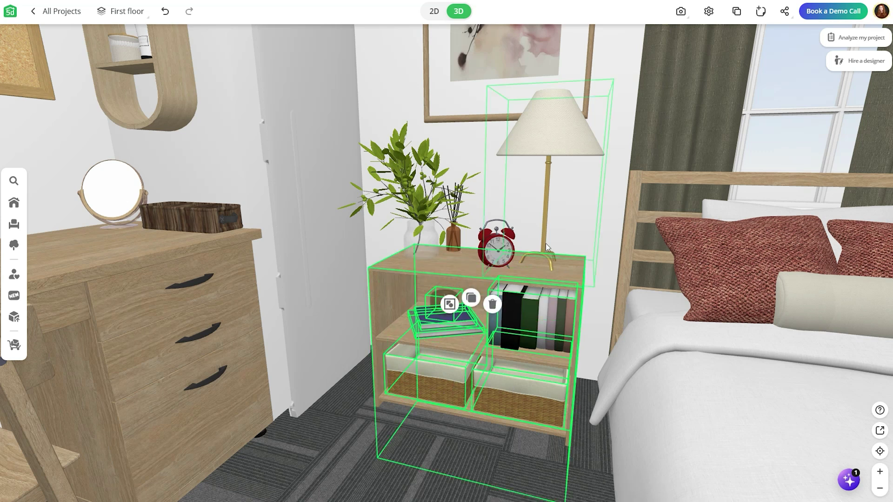
pyautogui.keyDown('shift'); pyautogui.click(437, 219); pyautogui.keyUp('shift')
pyautogui.keyDown('shift'); pyautogui.click(505, 253); pyautogui.keyUp('shift')
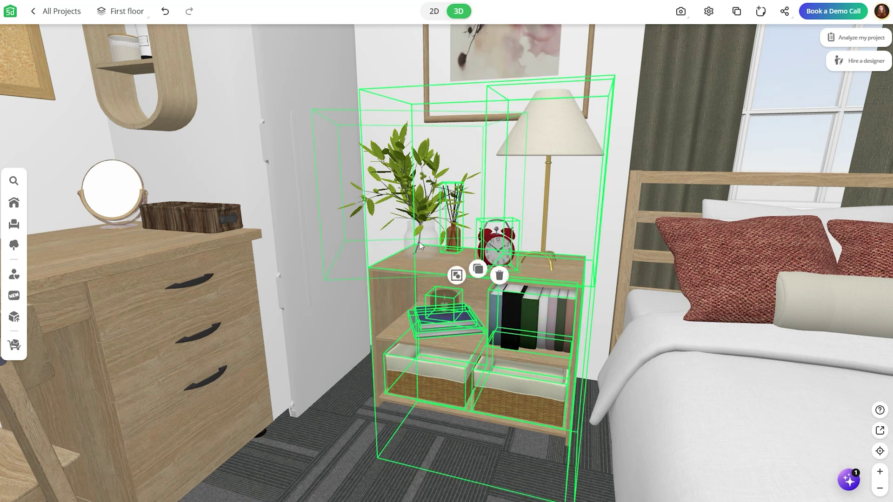
pyautogui.moveTo(420, 242); pyautogui.dragTo(560, 267)
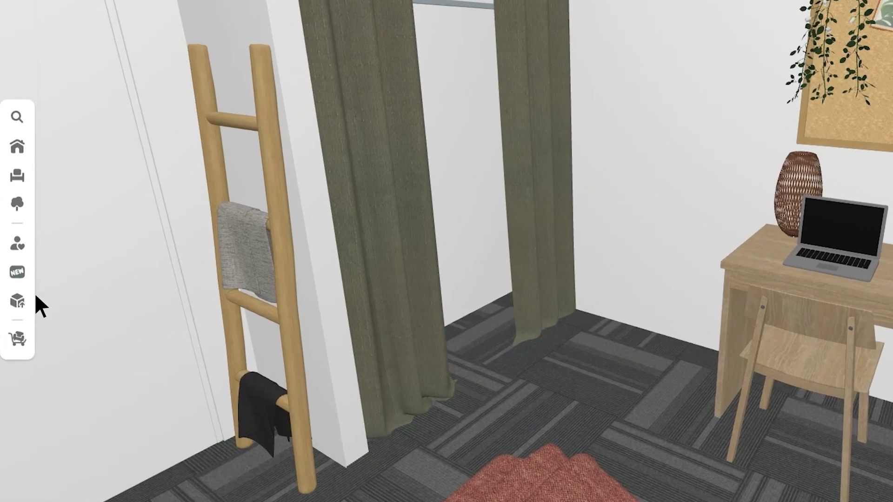
# Load the Article Chair photo into the My objects Convert Image tool
pyautogui.click(16, 301)
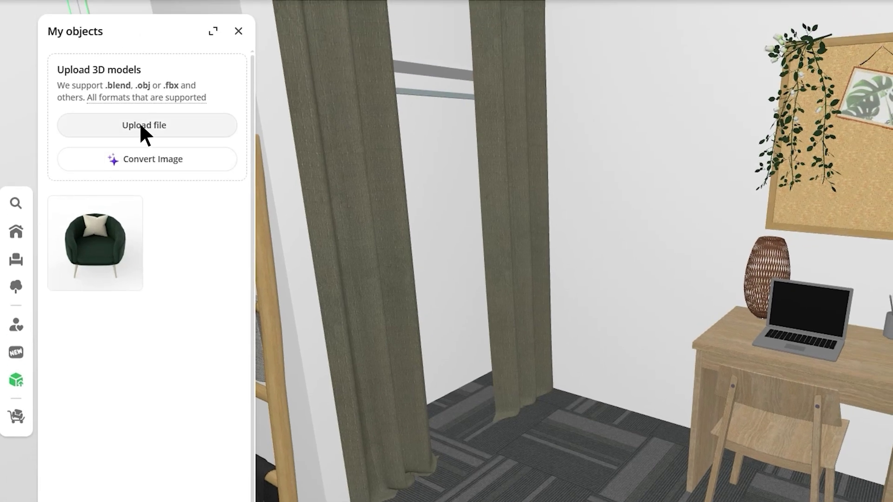
pyautogui.click(144, 171)
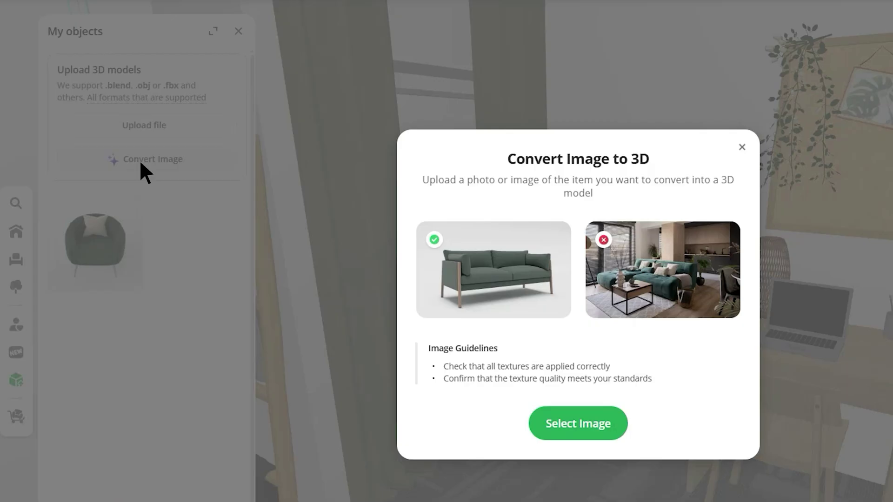
pyautogui.click(577, 432)
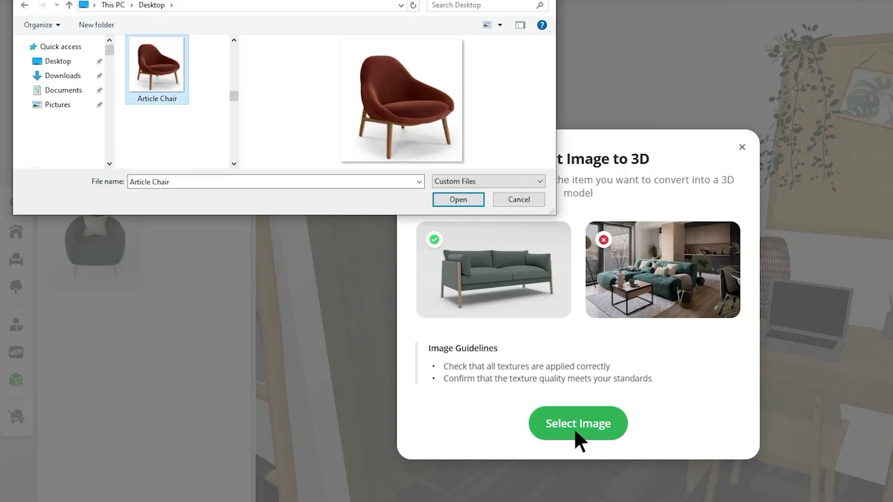
pyautogui.click(460, 198)
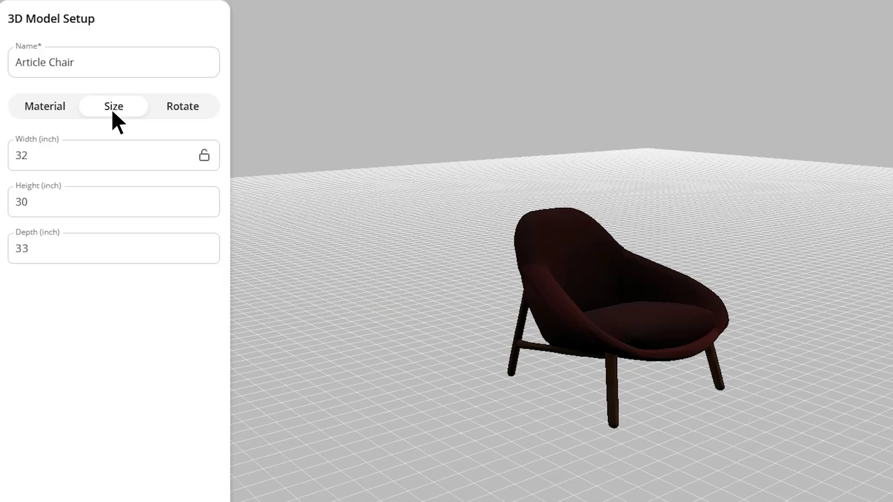
# Submit the 32×30×38 inch chair model and place it in the corner beside the desk
pyautogui.click(869, 12)
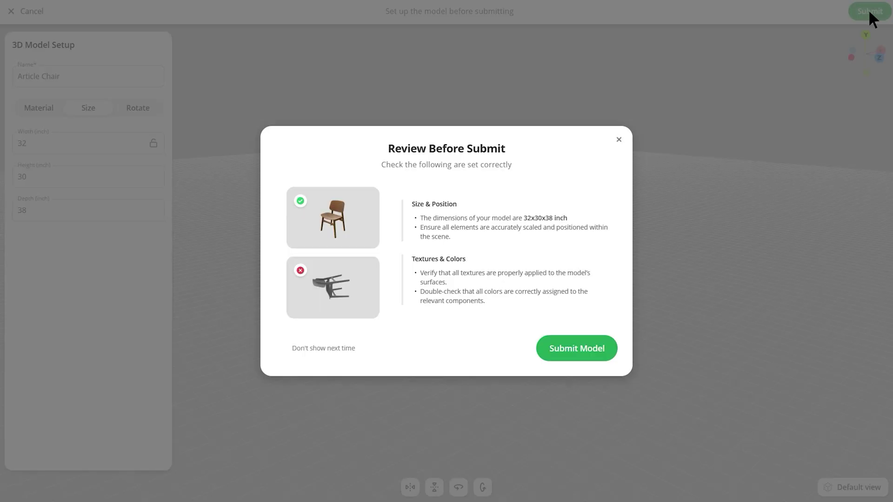
pyautogui.click(575, 356)
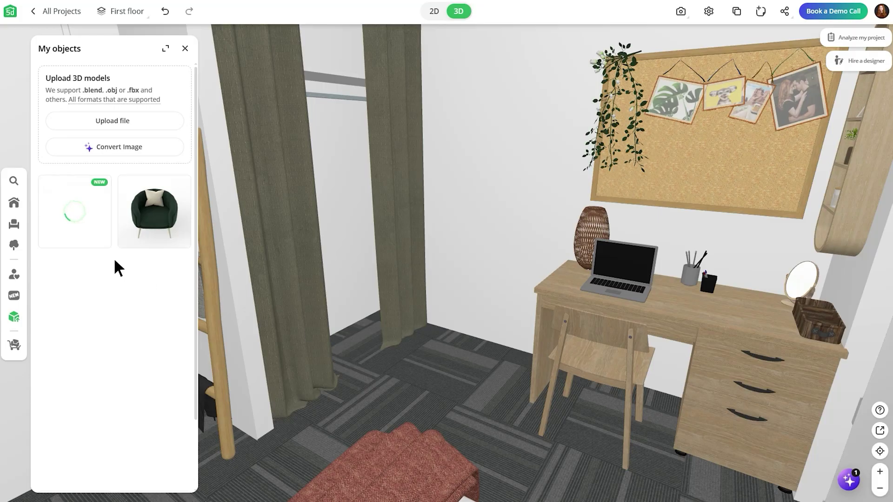
pyautogui.click(71, 238)
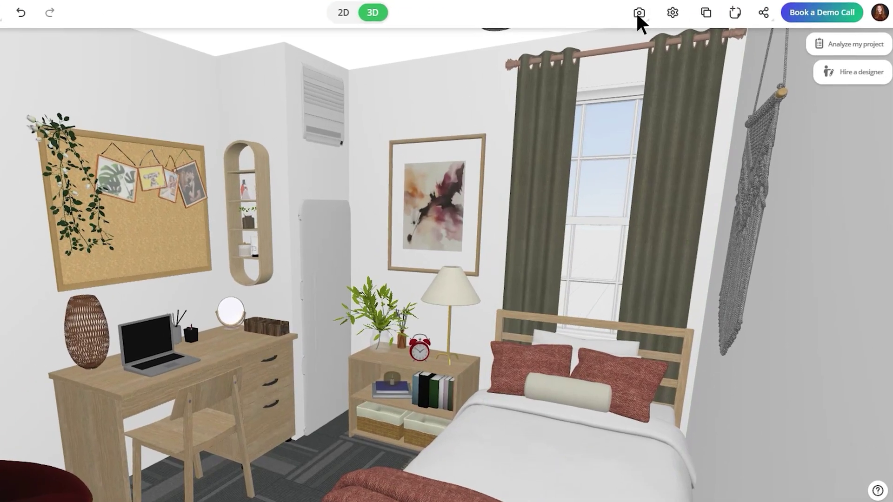
# Render the room realistically at 4K 3840×2160 with a park background outside the window
pyautogui.click(637, 11)
pyautogui.click(602, 42)
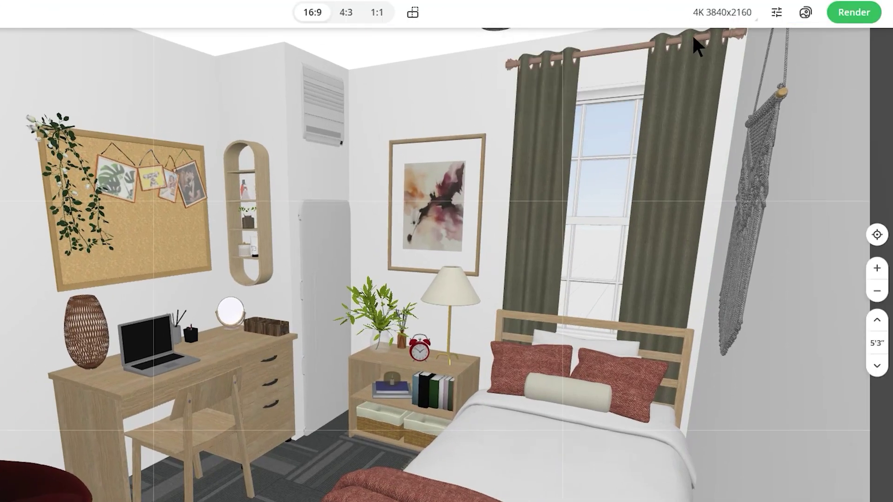
pyautogui.click(776, 13)
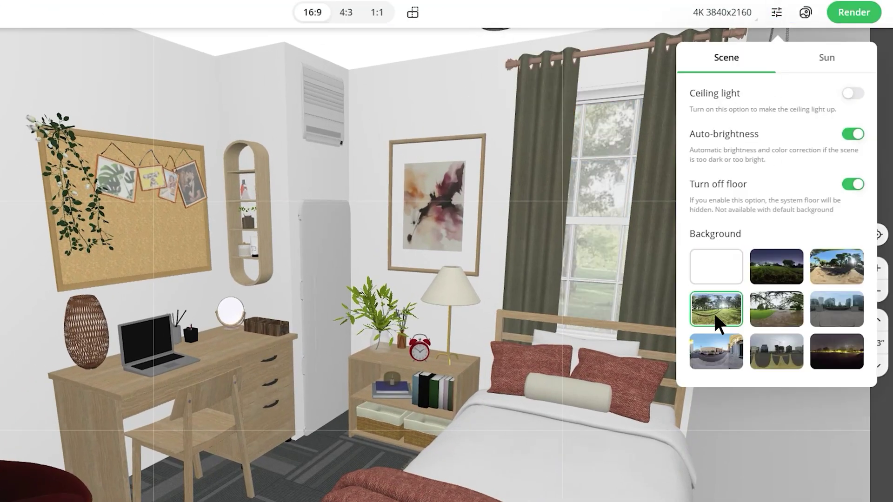
pyautogui.click(854, 13)
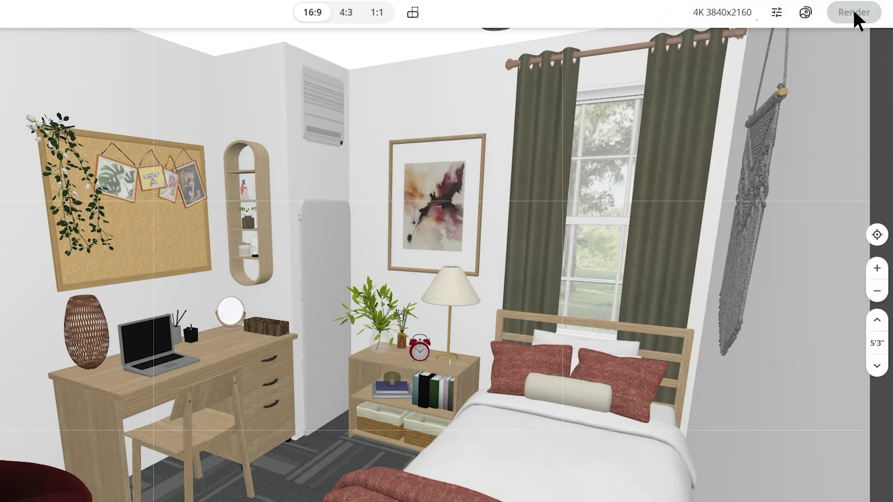